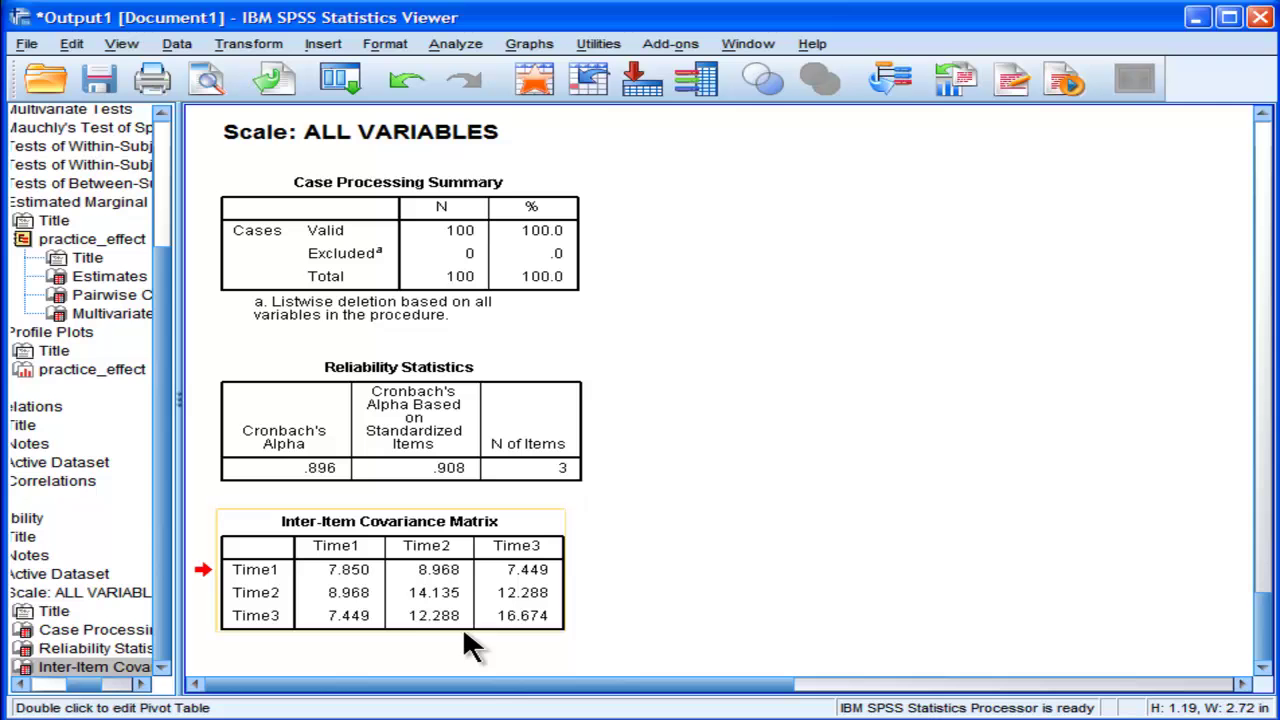
# Select the Inter-Item Covariance Matrix table and move down to Mauchly's Test of Sphericity.
pyautogui.click(377, 605)
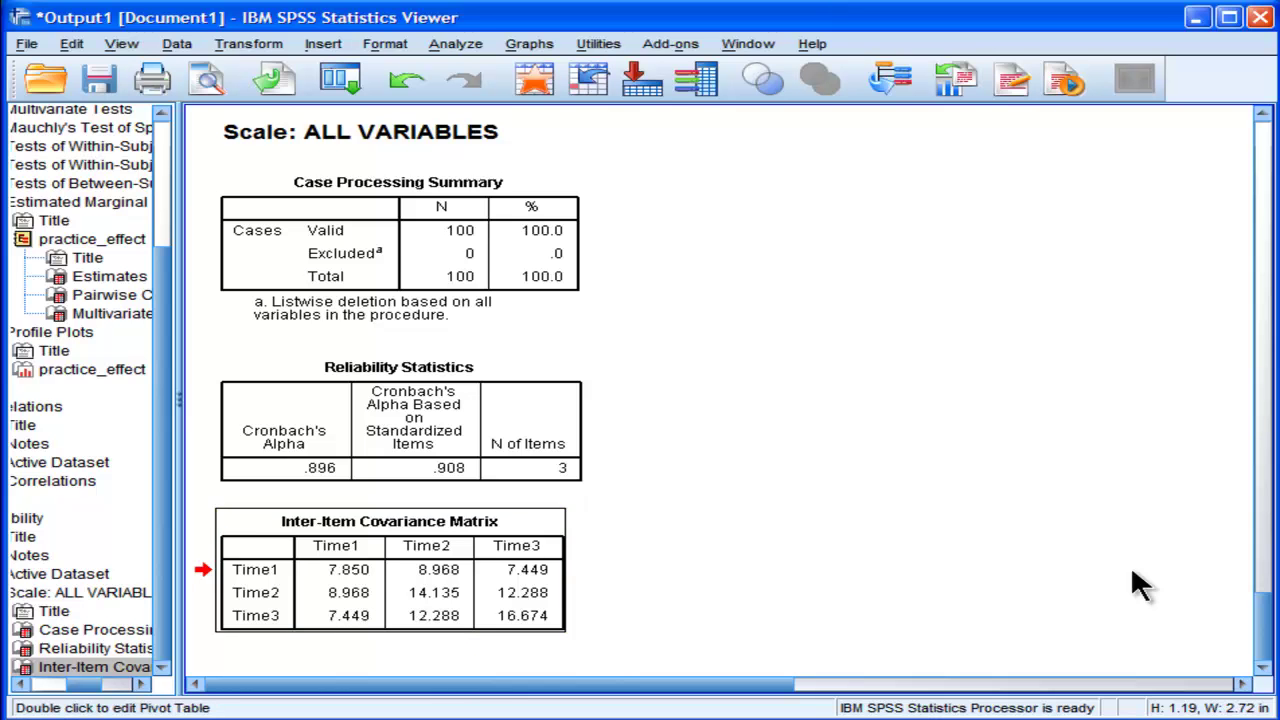
pyautogui.scroll(3, 1128, 565)
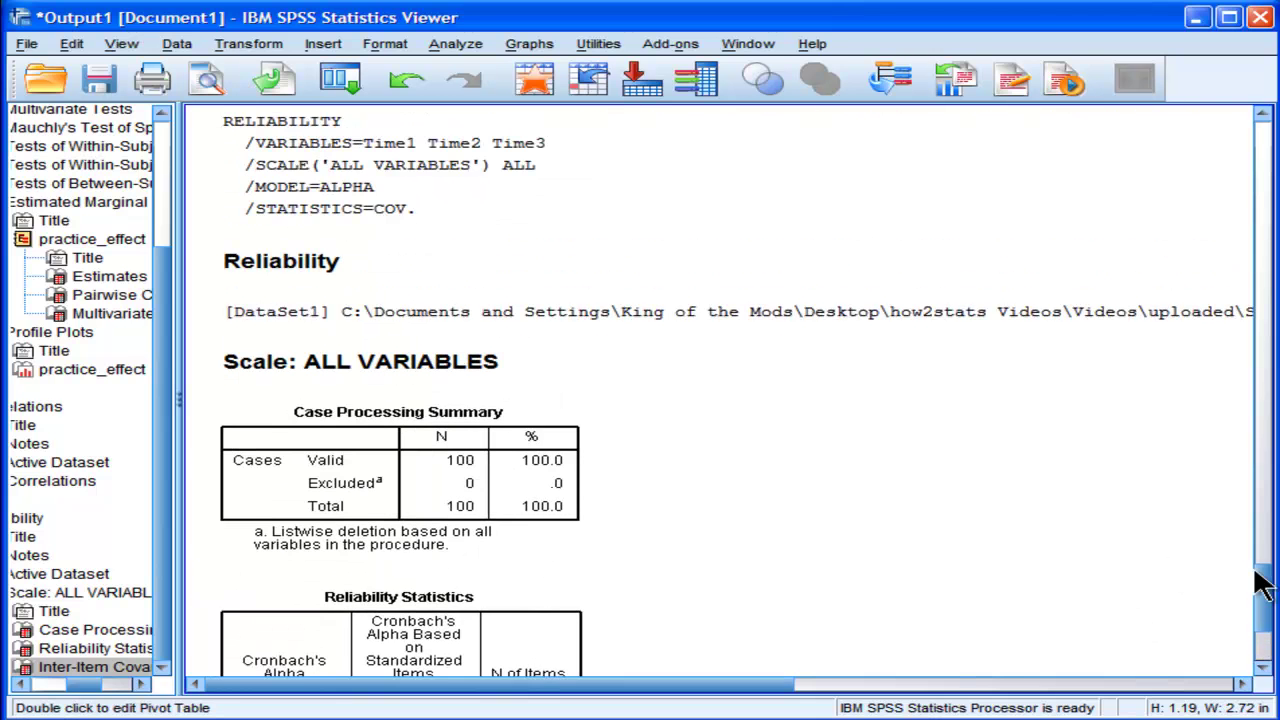
pyautogui.moveTo(1257, 571); pyautogui.dragTo(1268, 270)
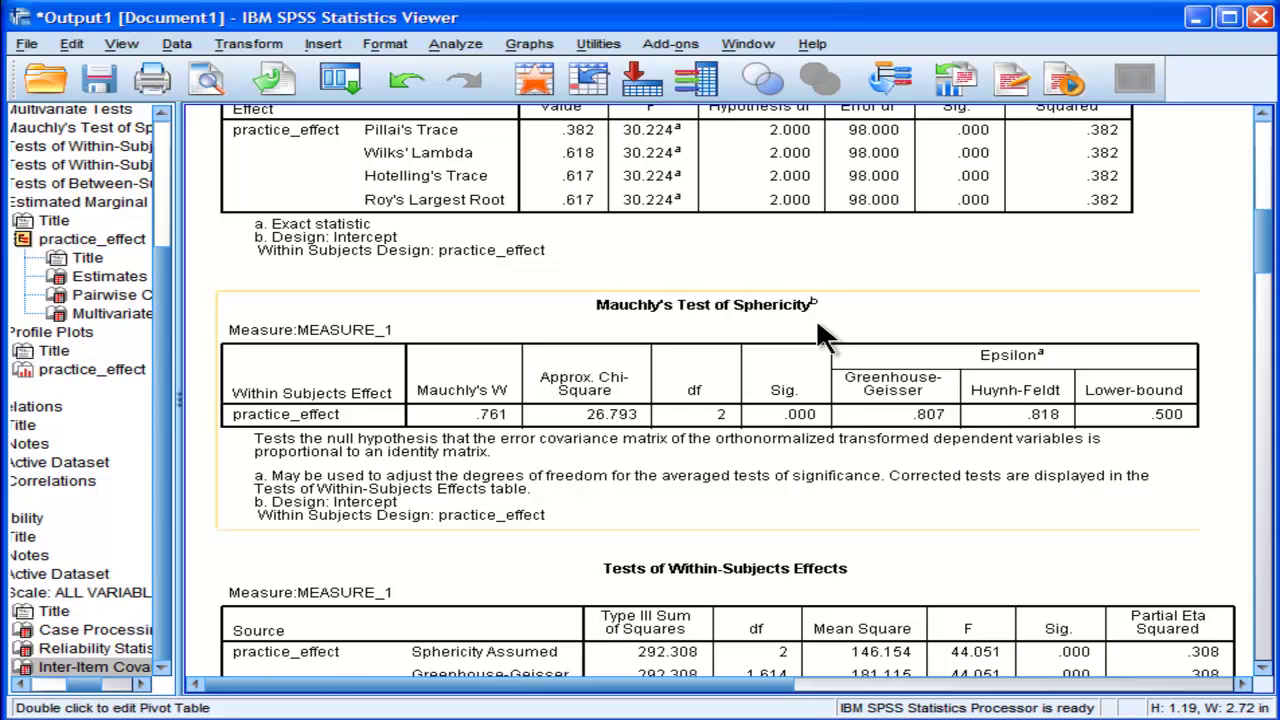
pyautogui.click(686, 383)
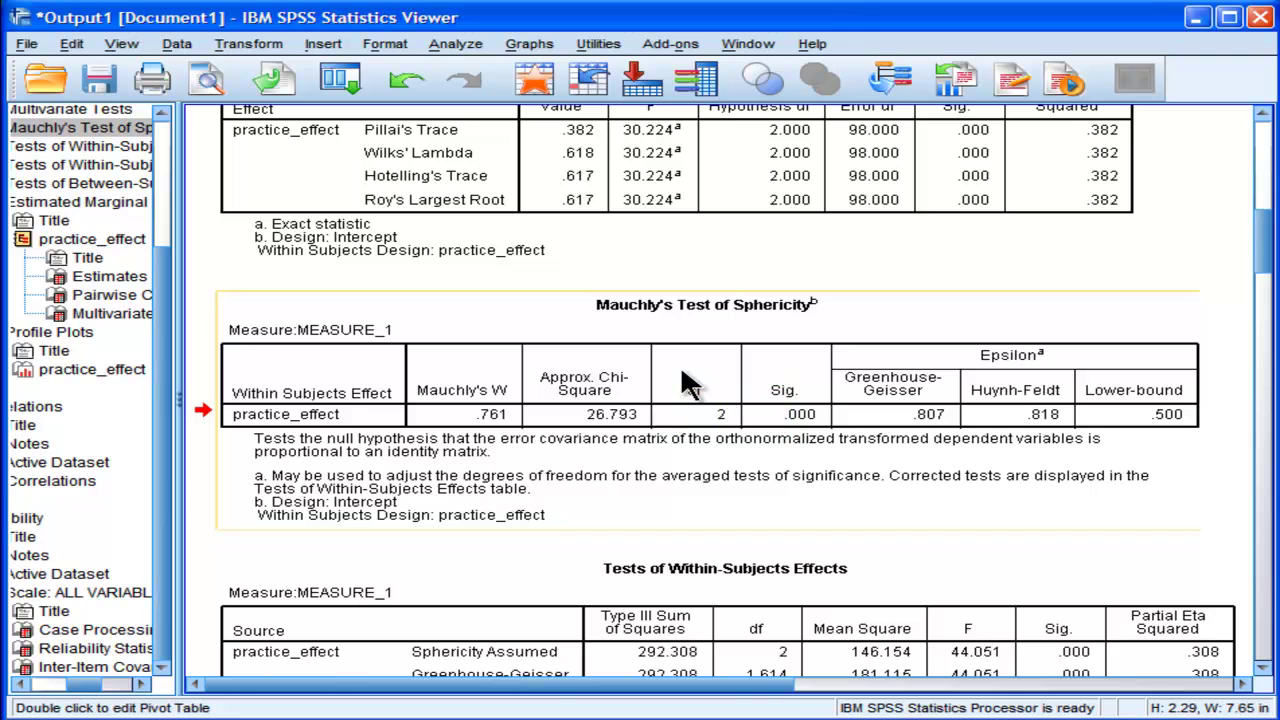
pyautogui.click(681, 383)
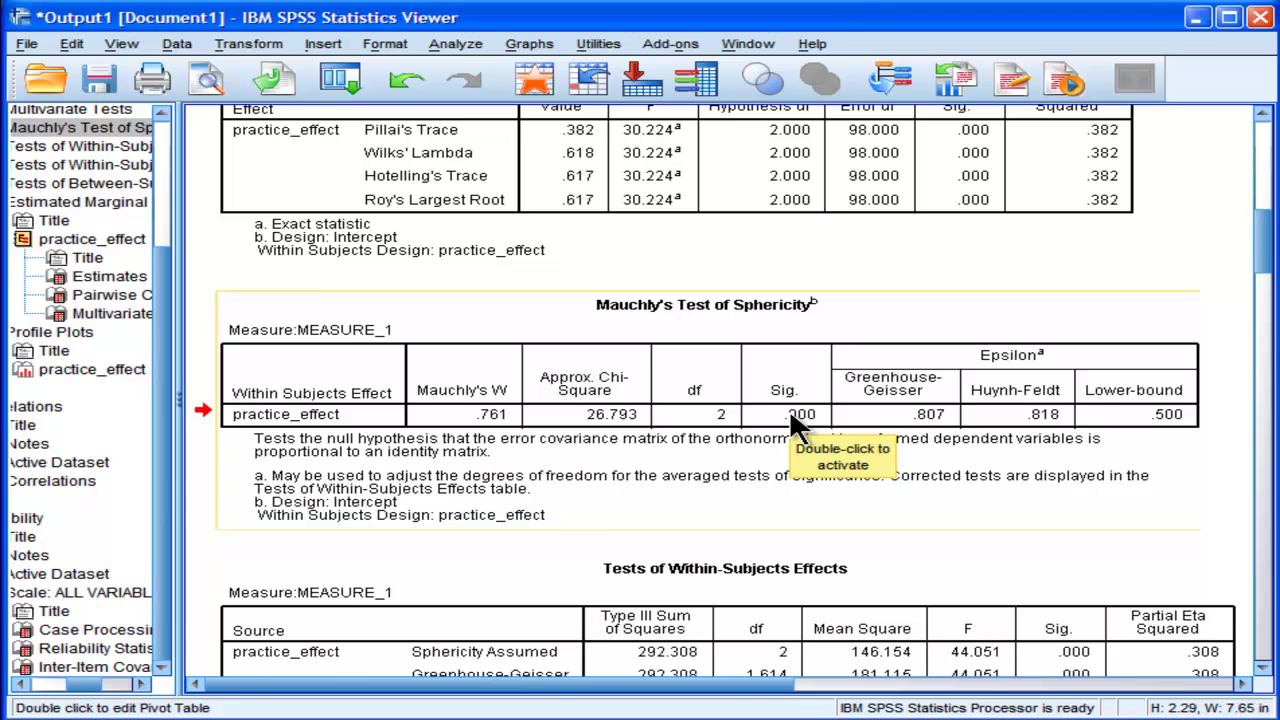
pyautogui.moveTo(1267, 238); pyautogui.dragTo(1237, 663)
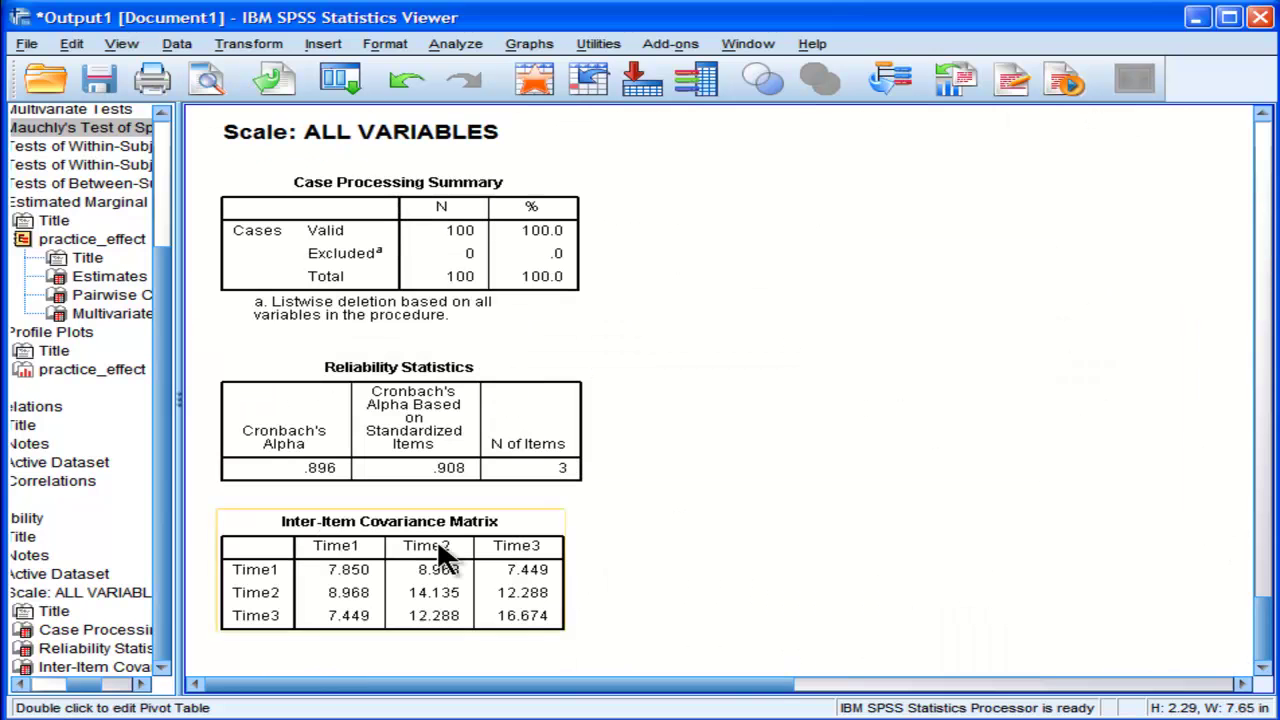
pyautogui.click(433, 540)
pyautogui.doubleClick(346, 588)
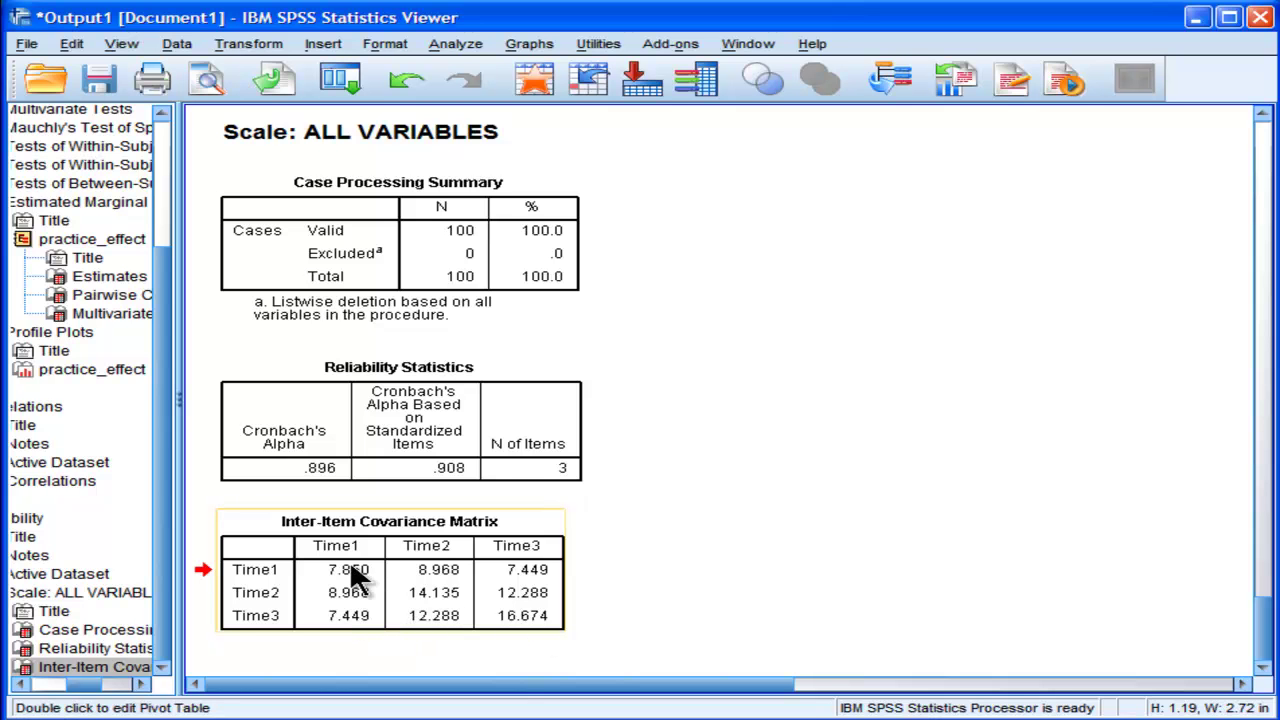
pyautogui.press('Escape')
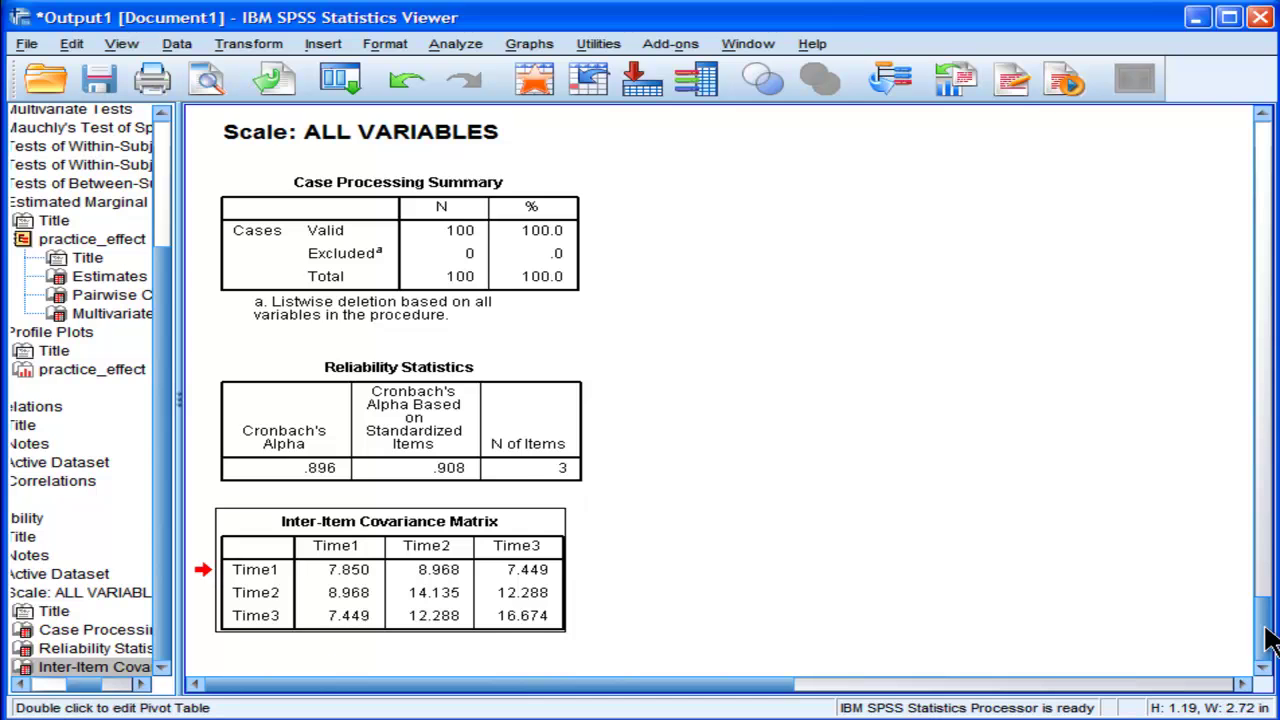
pyautogui.moveTo(1266, 634); pyautogui.dragTo(1262, 250)
pyautogui.scroll(10, 728, 390)
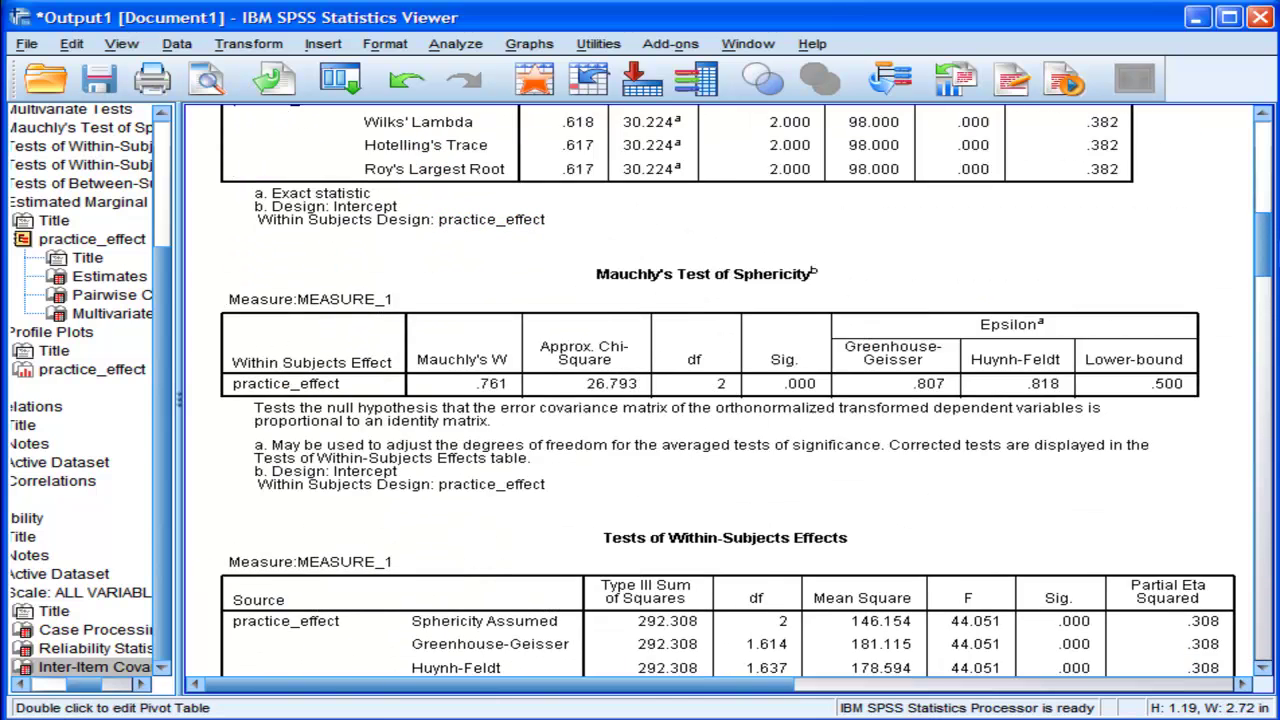
pyautogui.scroll(-8, 728, 390)
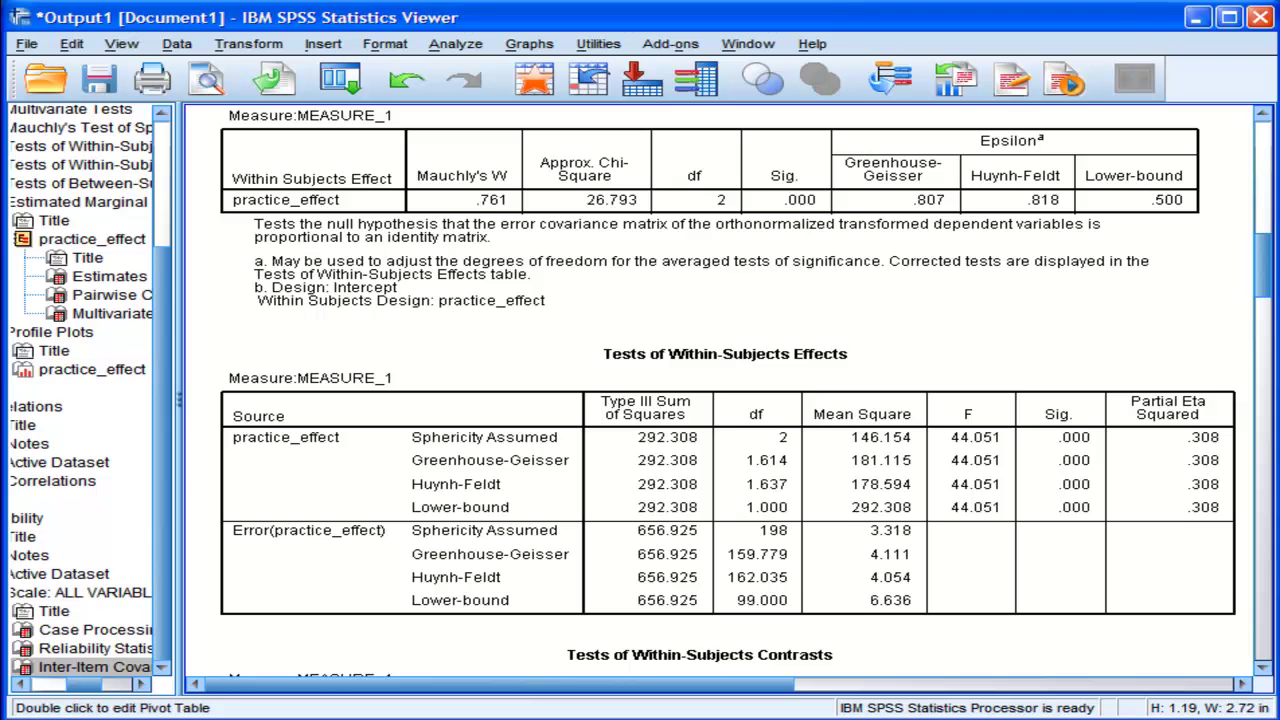
pyautogui.scroll(1, 746, 394)
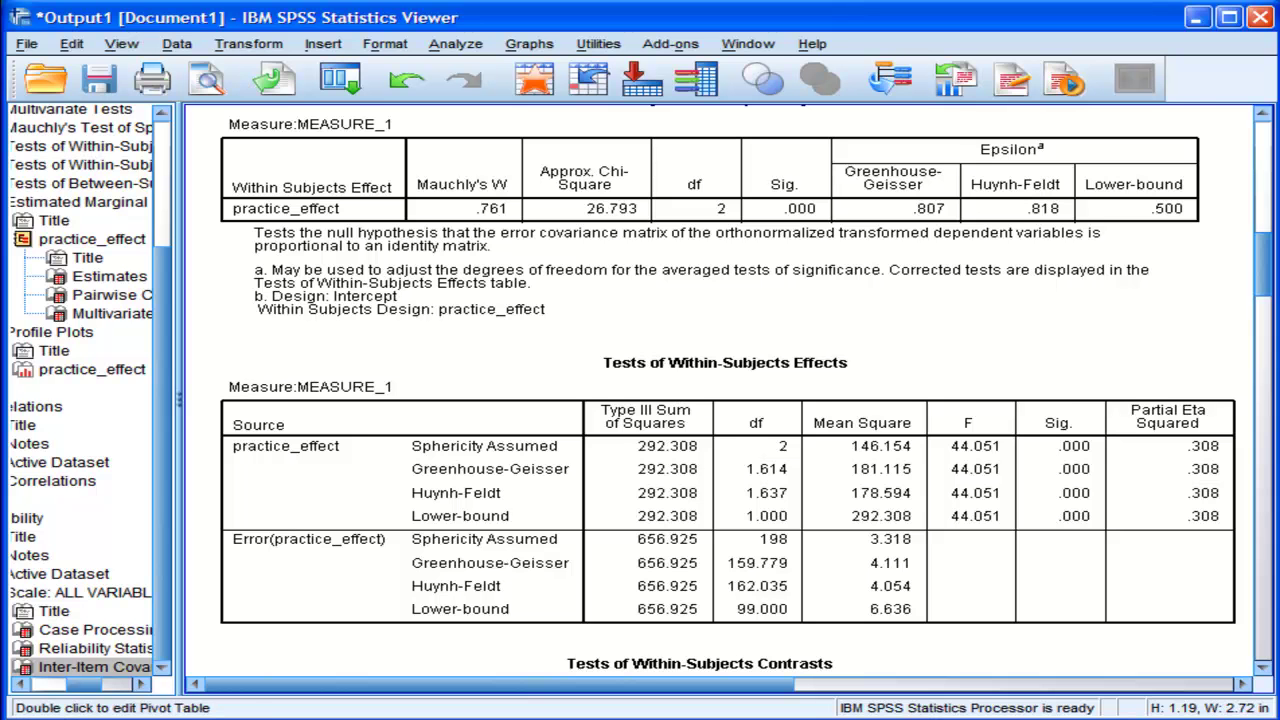
pyautogui.click(772, 170)
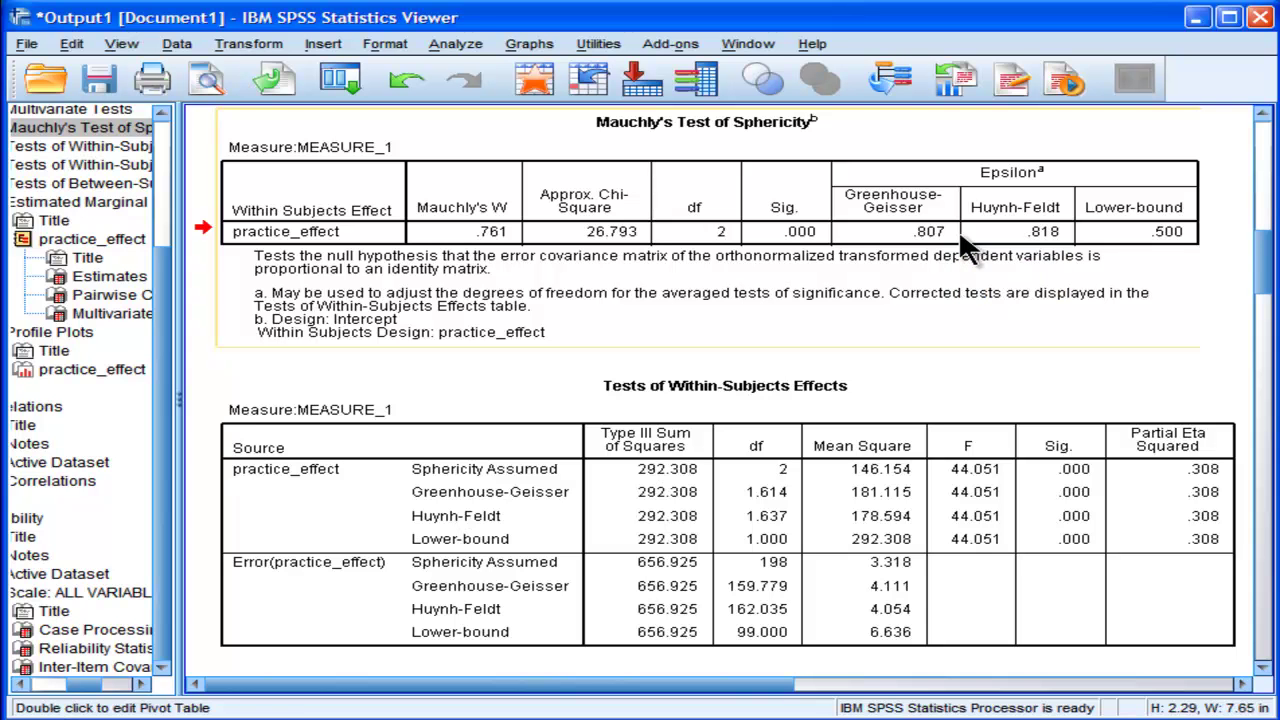
pyautogui.click(821, 447)
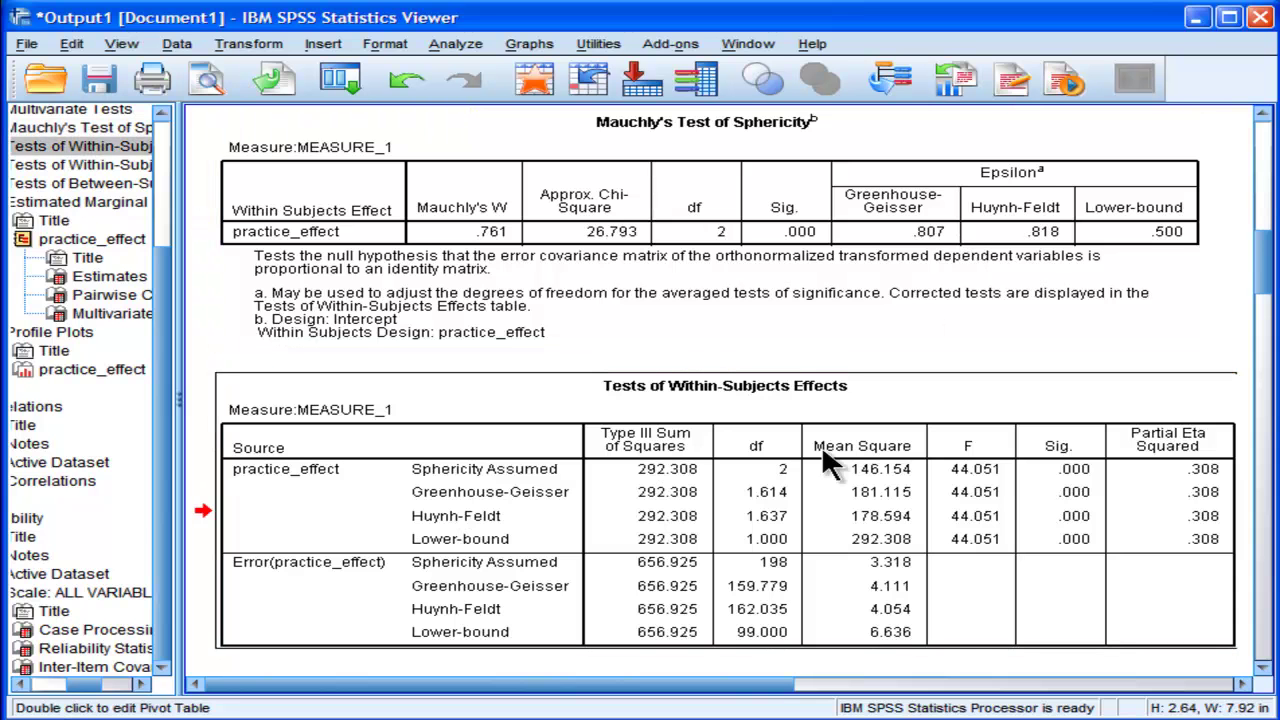
pyautogui.moveTo(1266, 272); pyautogui.dragTo(1268, 296)
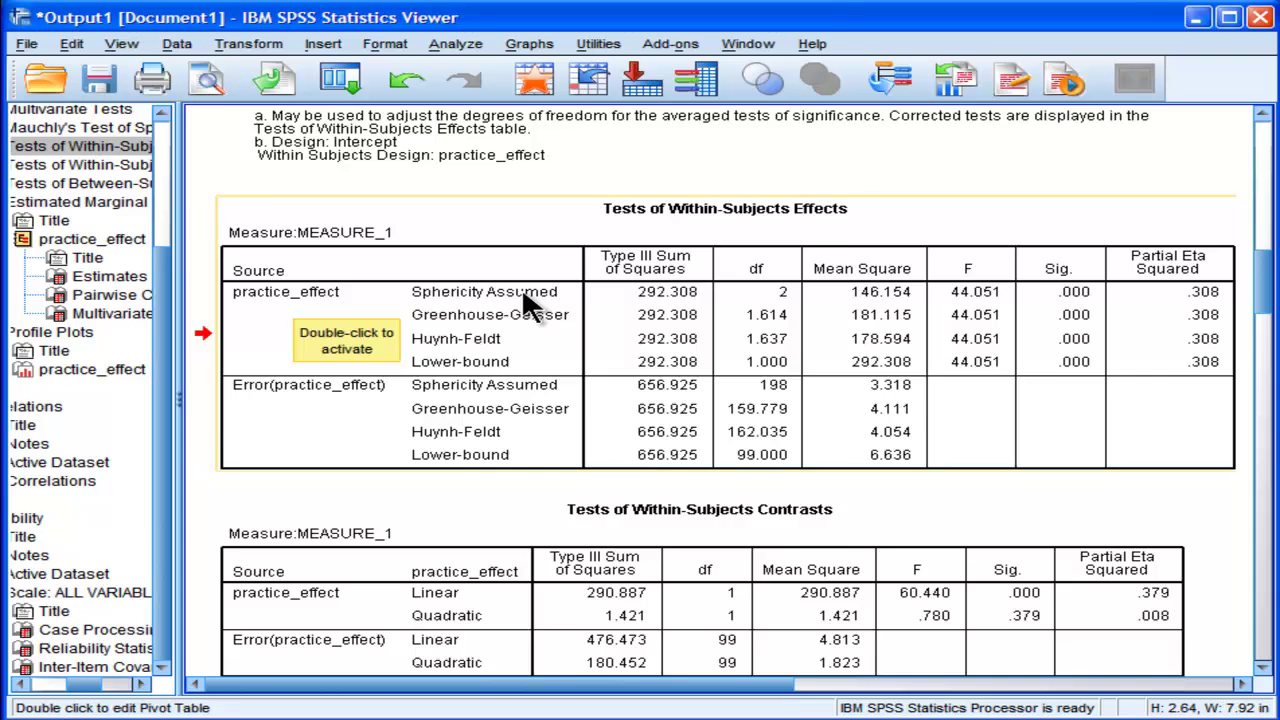
pyautogui.scroll(2, 529, 287)
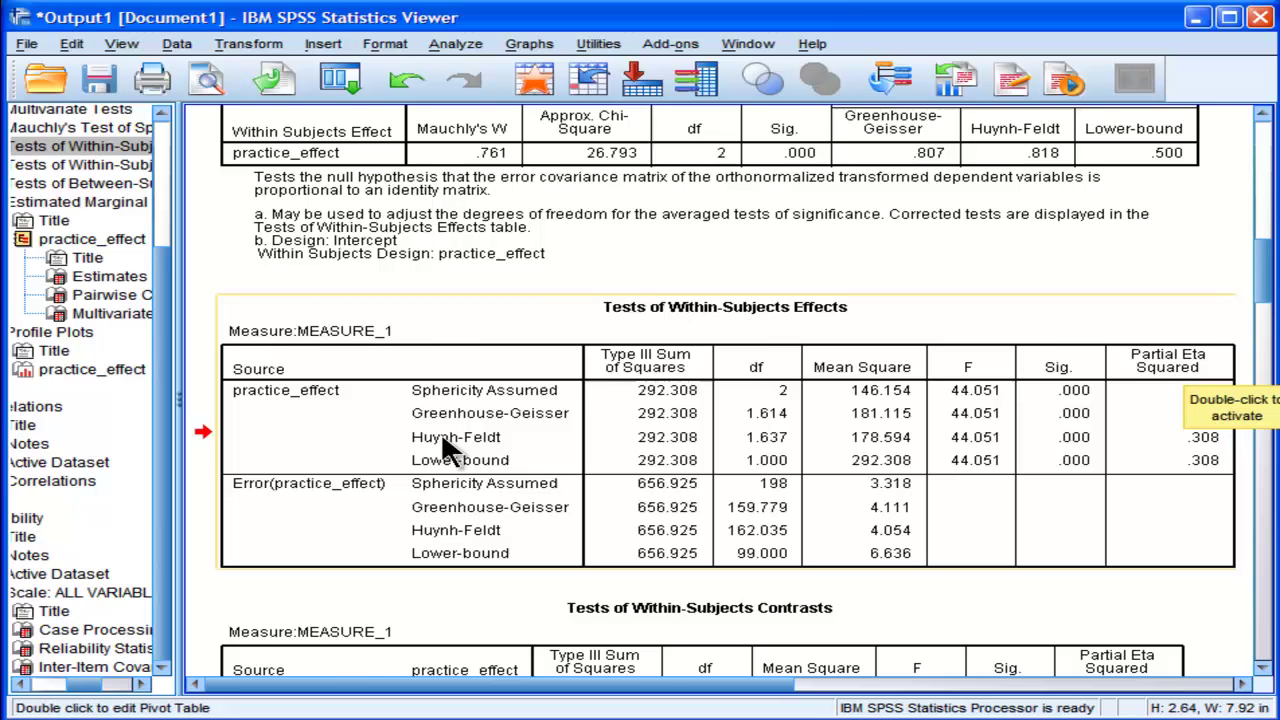
pyautogui.click(444, 402)
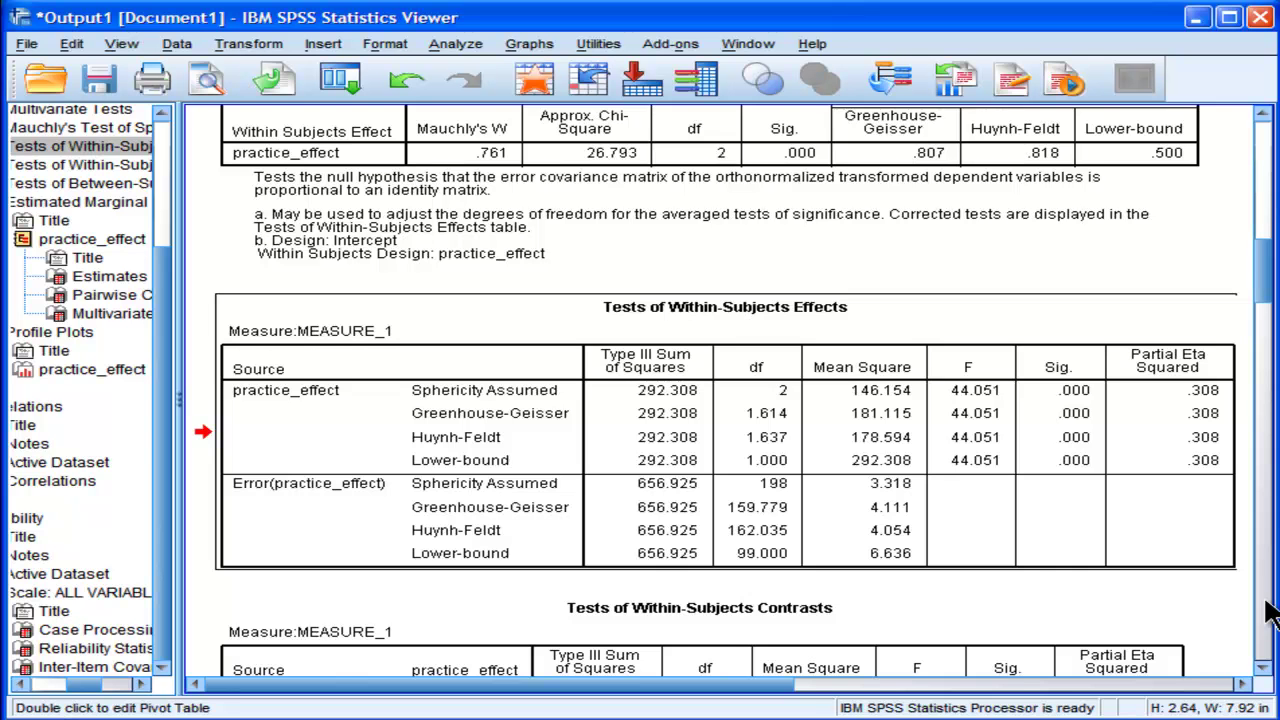
# Open the Tests of Within-Subjects Effects table for editing and narrow a column to about 0.42 in.
pyautogui.click(1070, 412)
pyautogui.doubleClick(1070, 412)
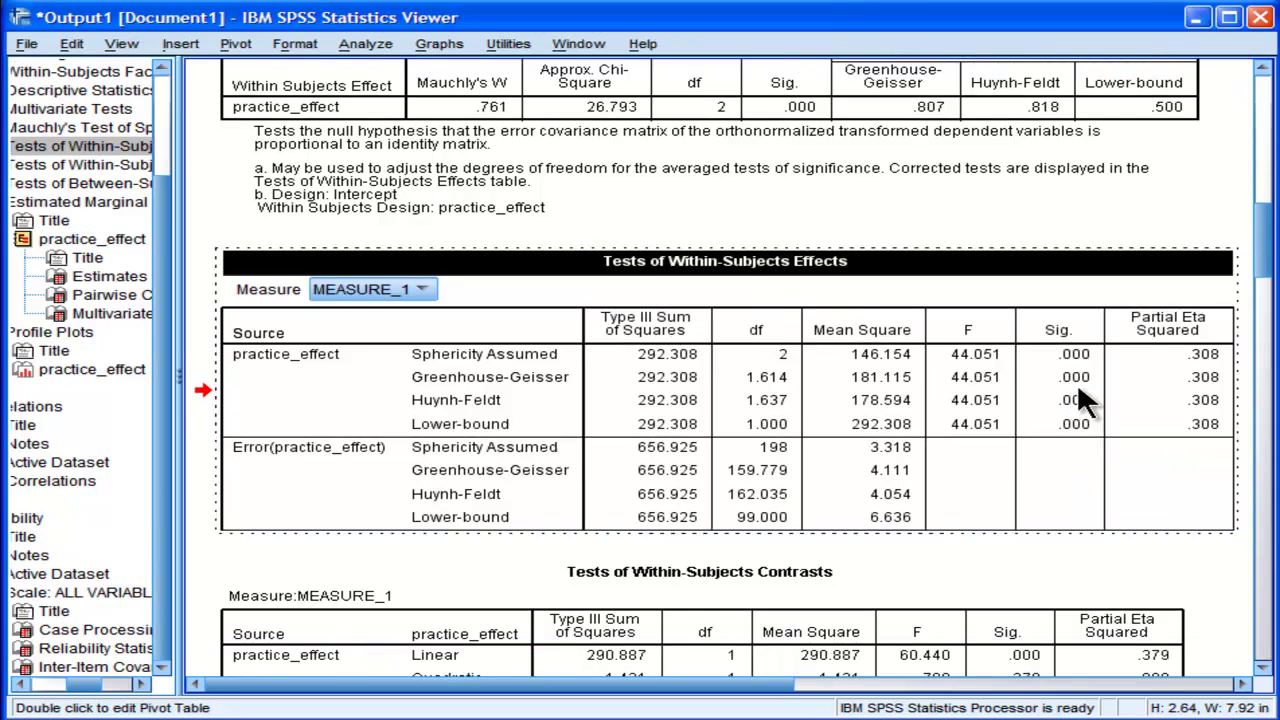
pyautogui.moveTo(1108, 380); pyautogui.dragTo(1160, 424)
# Format the four Sig. cells to show 20 decimal places, then bring Partial Eta Squared into view.
pyautogui.rightClick(1158, 421)
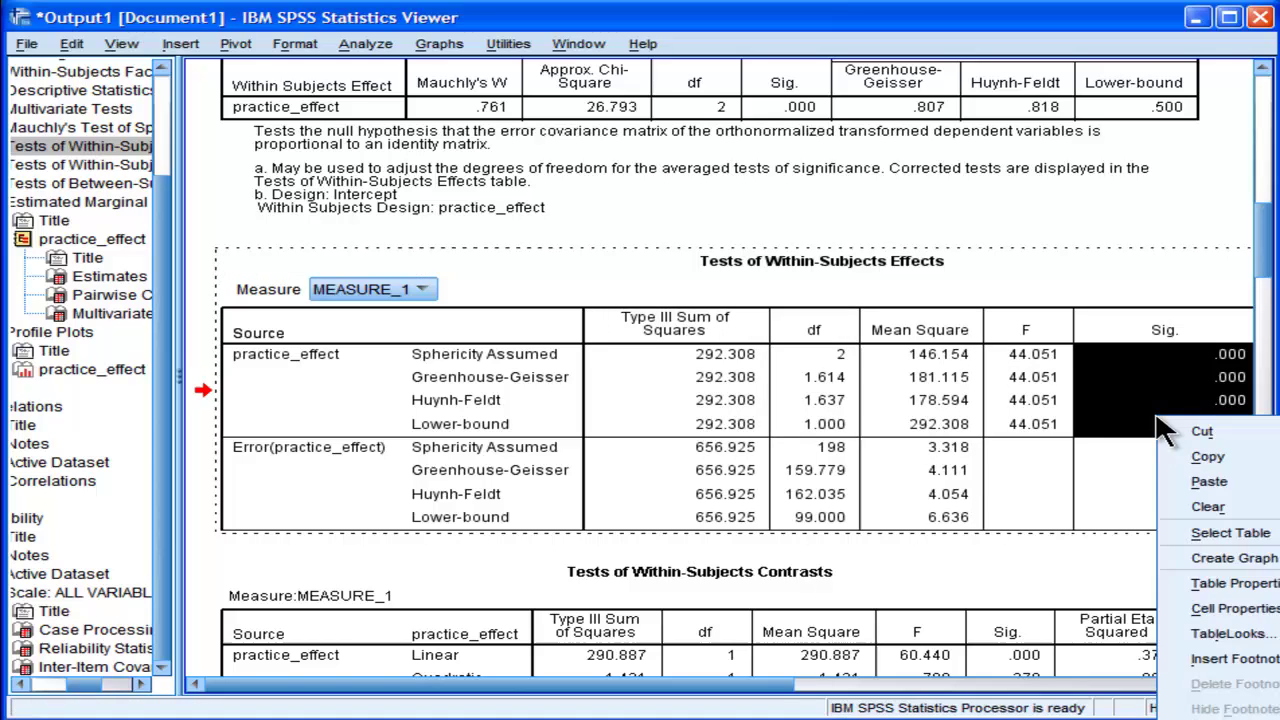
pyautogui.click(1207, 609)
pyautogui.click(610, 92)
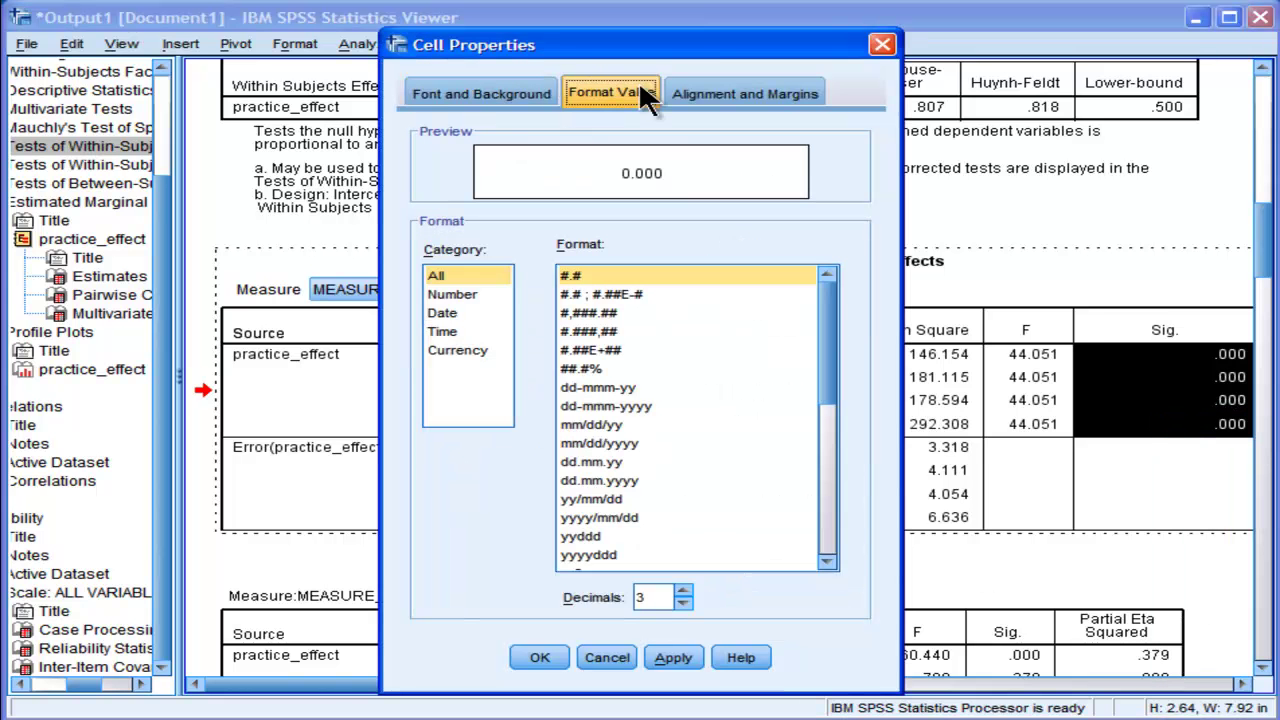
pyautogui.click(688, 589)
pyautogui.click(688, 589)
pyautogui.click(688, 589)
pyautogui.click(688, 589)
pyautogui.click(688, 589)
pyautogui.click(688, 589)
pyautogui.click(688, 589)
pyautogui.click(688, 589)
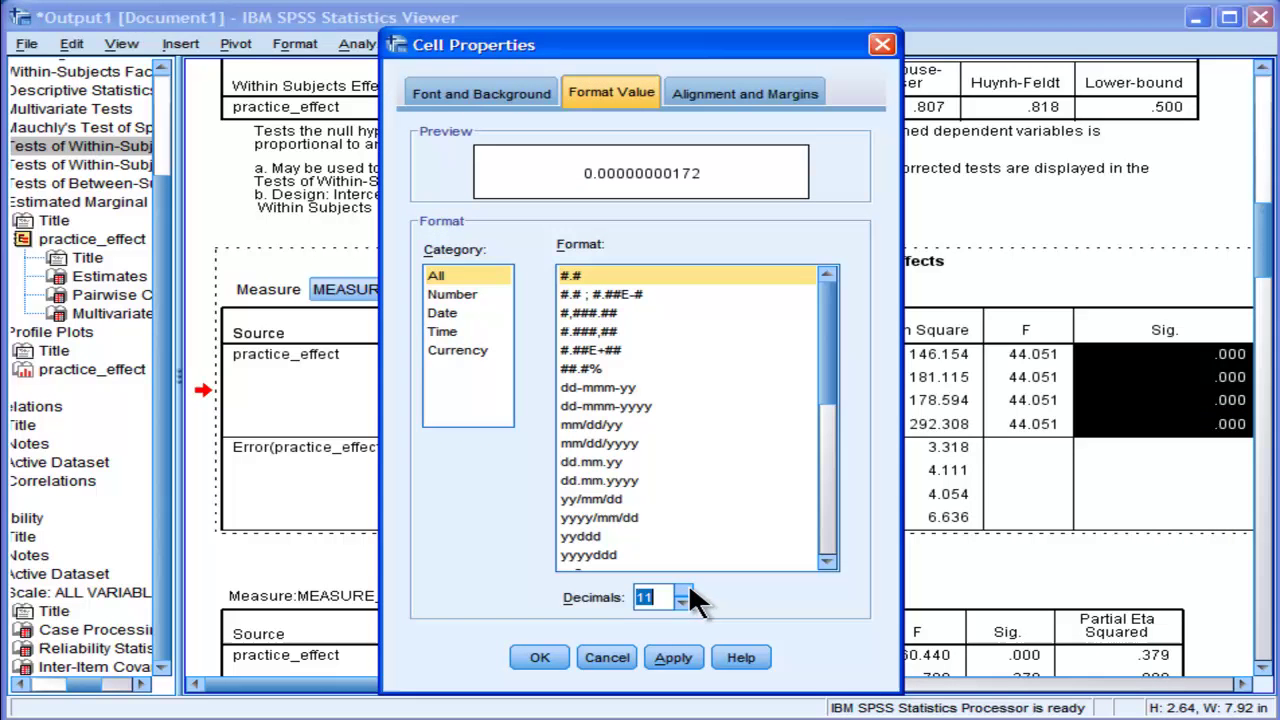
pyautogui.click(688, 589)
pyautogui.click(688, 589)
pyautogui.click(688, 589)
pyautogui.click(688, 589)
pyautogui.click(688, 589)
pyautogui.click(688, 589)
pyautogui.click(688, 589)
pyautogui.click(688, 589)
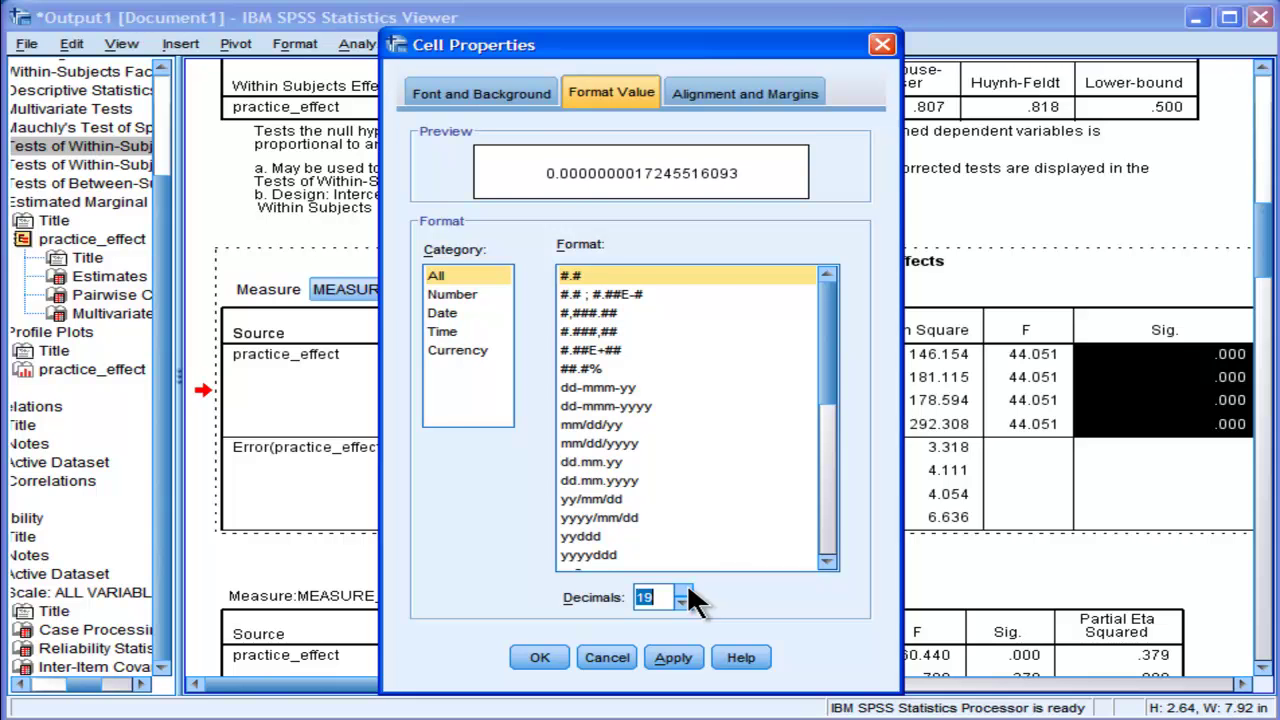
pyautogui.click(560, 649)
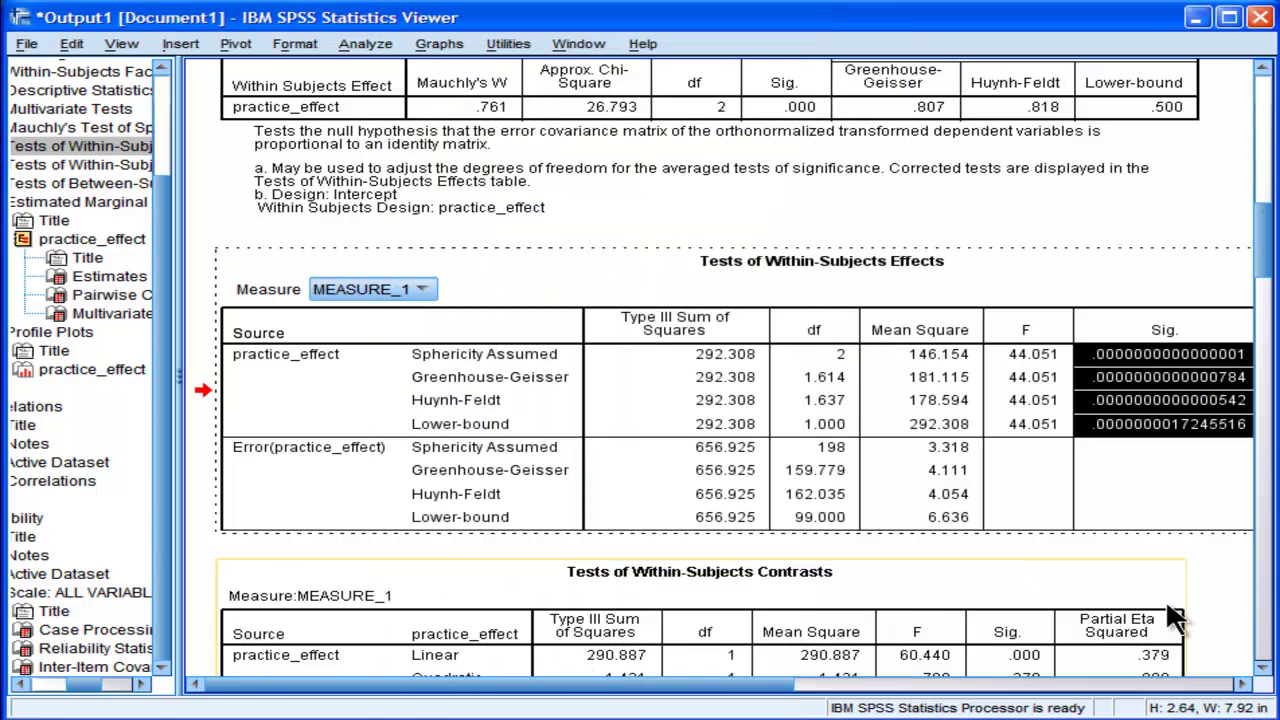
pyautogui.click(1241, 684)
pyautogui.click(1241, 684)
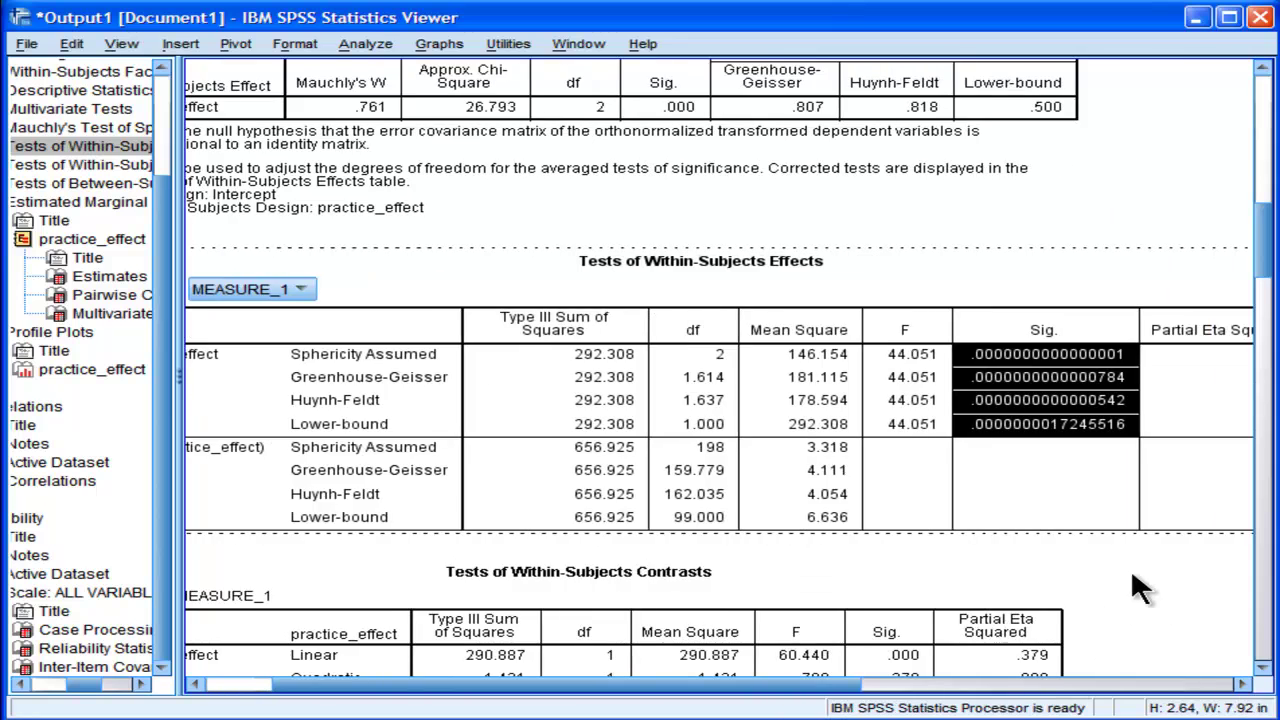
# Deactivate the within-subjects effects table and scroll up toward Mauchly's Test of Sphericity.
pyautogui.click(1133, 577)
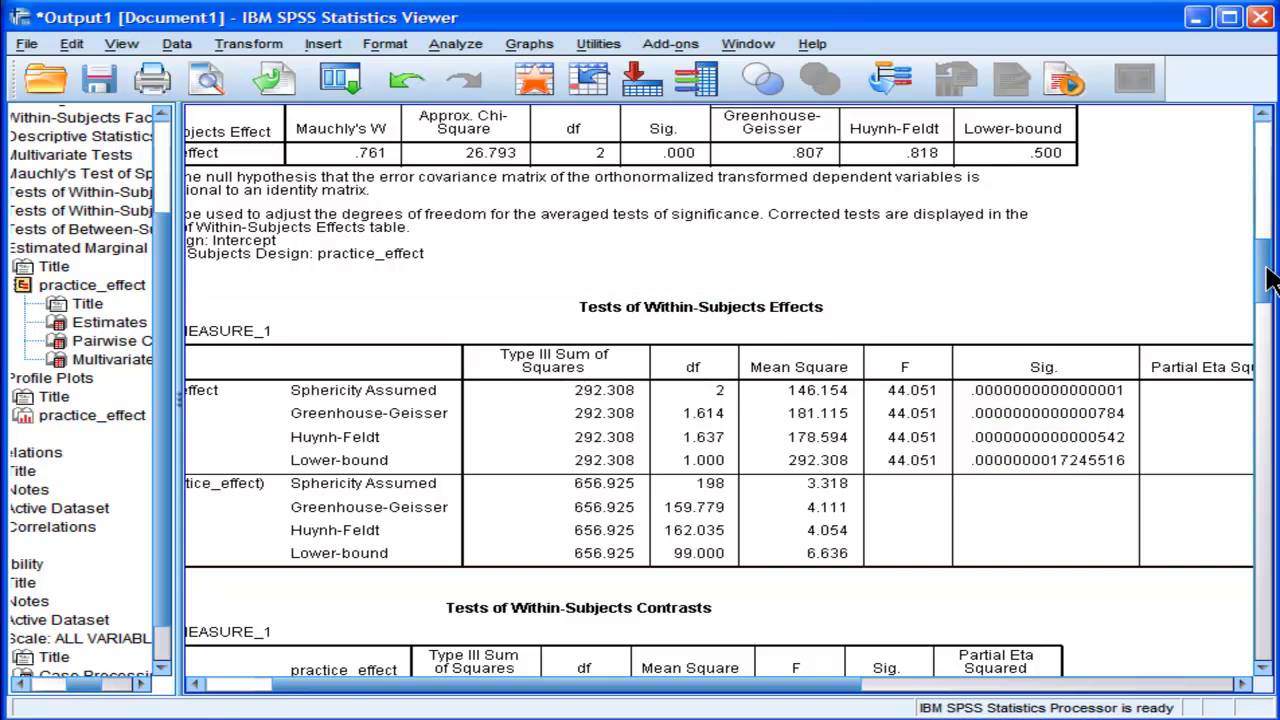
pyautogui.scroll(2, 1268, 280)
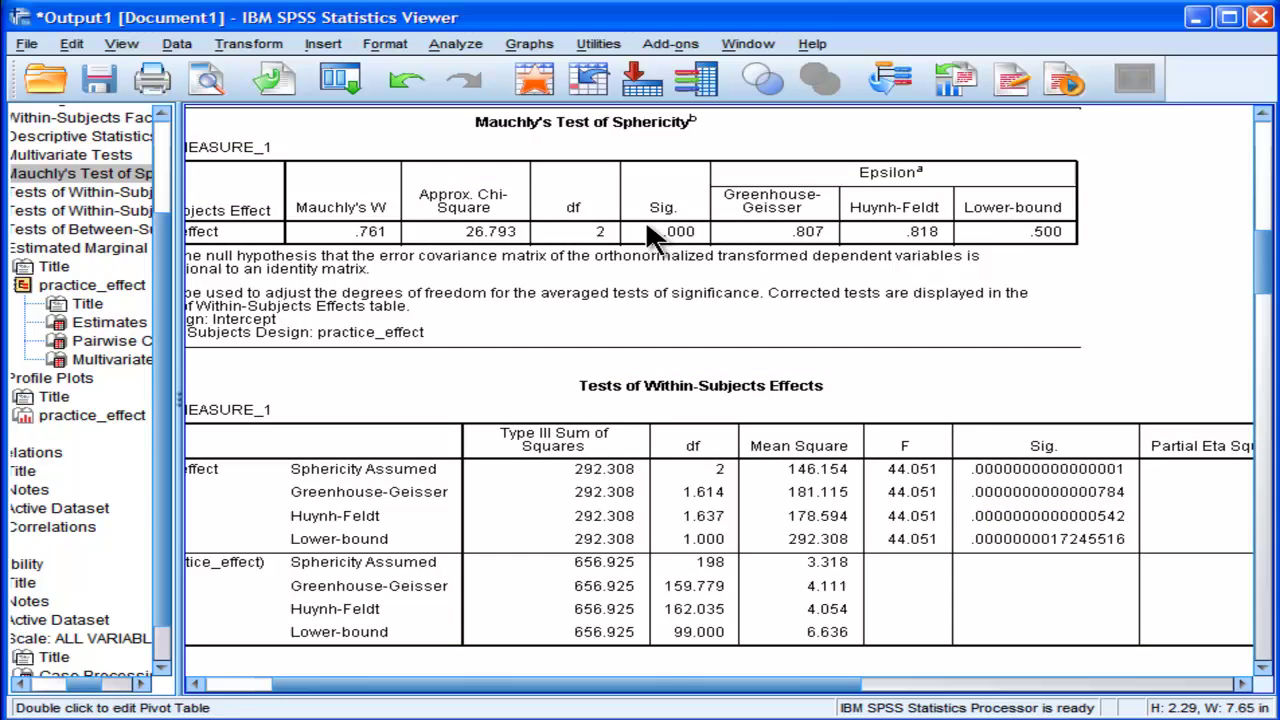